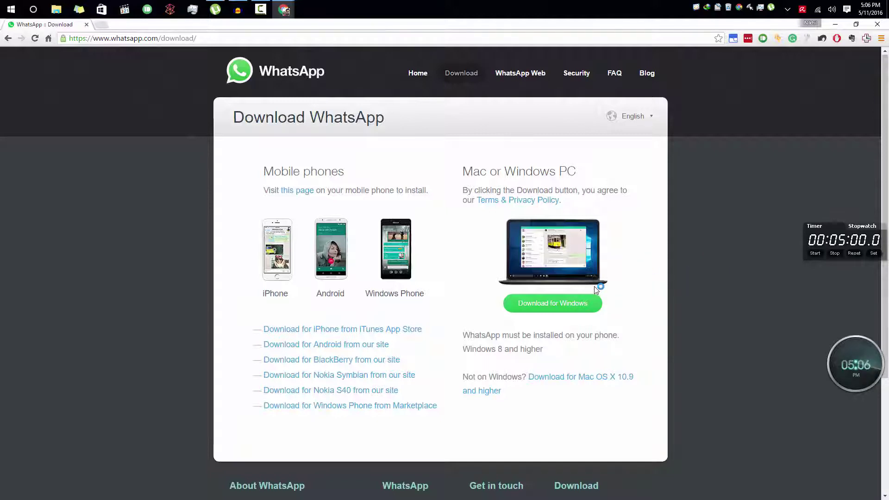
- Download the Windows installer WhatsAppSetup.exe from the WhatsApp download page and run it
click(579, 304)
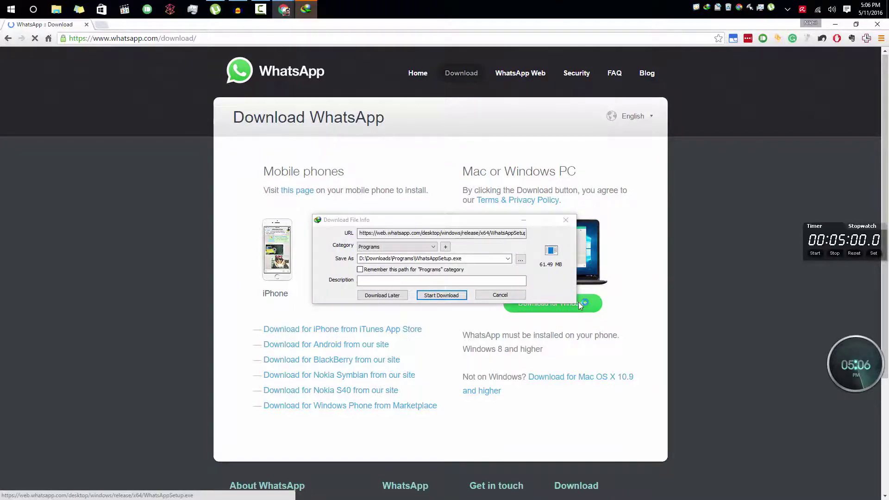
click(445, 296)
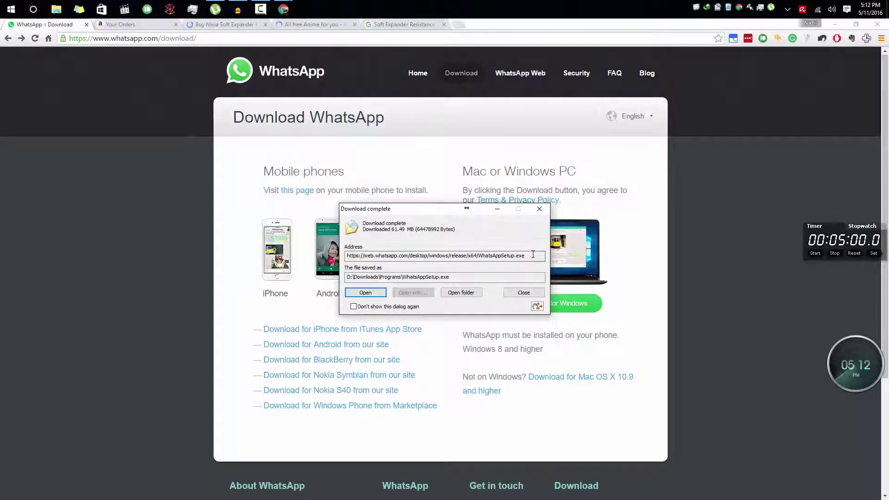
click(381, 295)
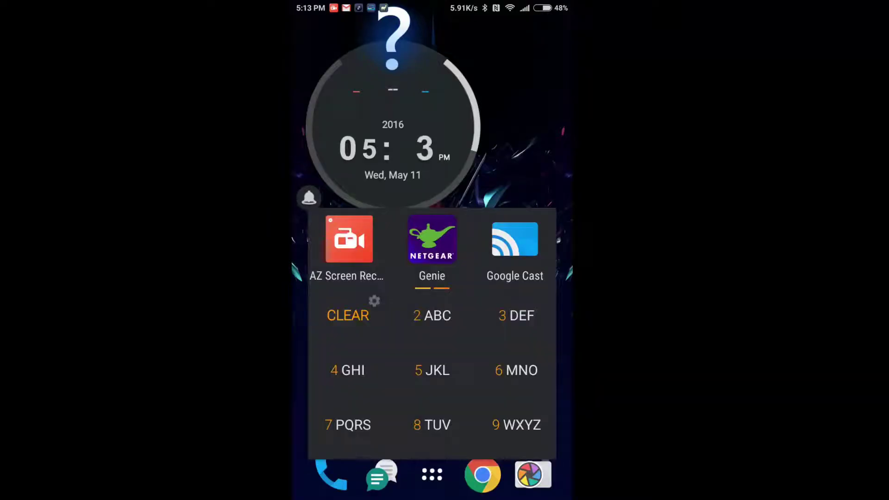
- Switch to the phone, find and launch WhatsApp with the app search, and open its WhatsApp Web feature
click(516, 424)
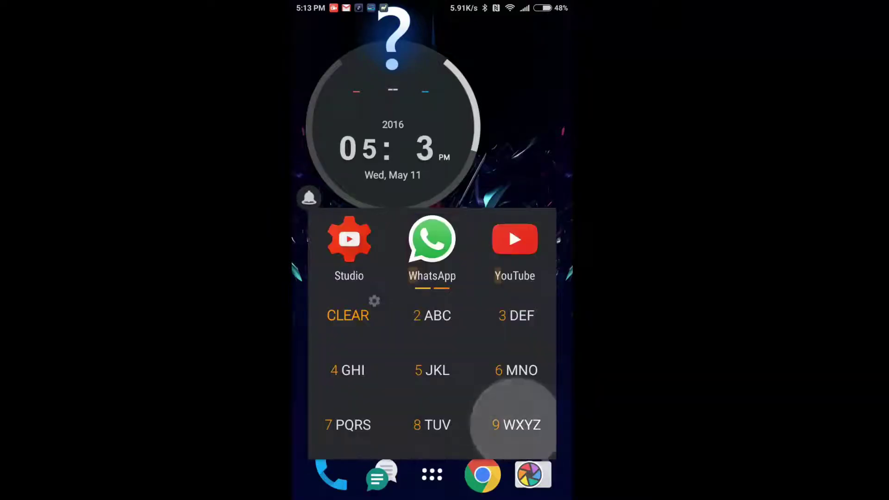
click(348, 370)
click(432, 239)
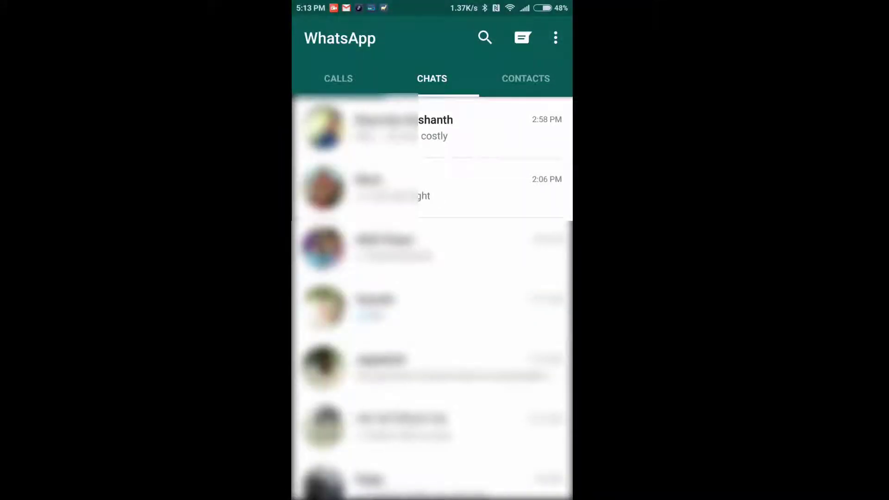
click(556, 37)
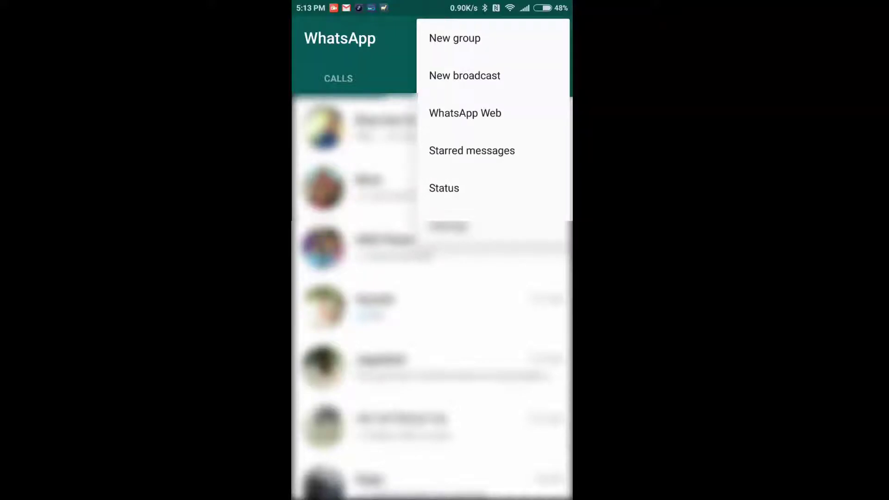
click(465, 113)
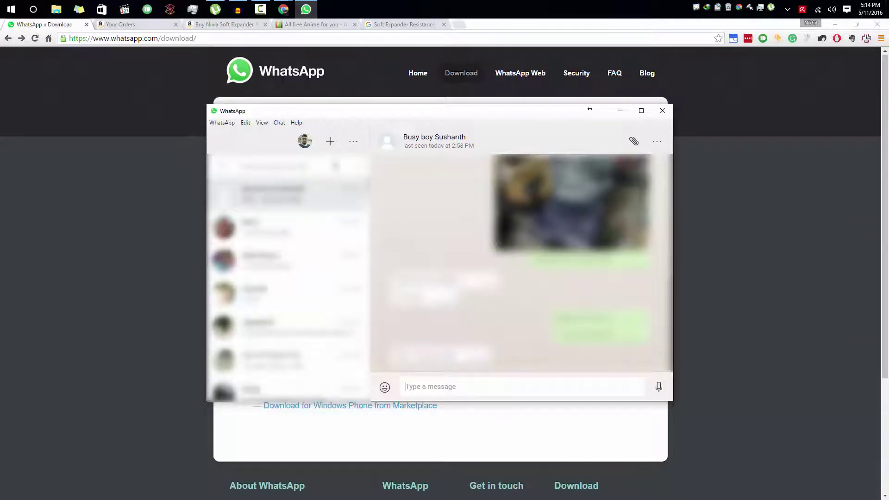
- In the WhatsApp desktop app, view the contact list for starting a new chat and return to the chat list
click(330, 141)
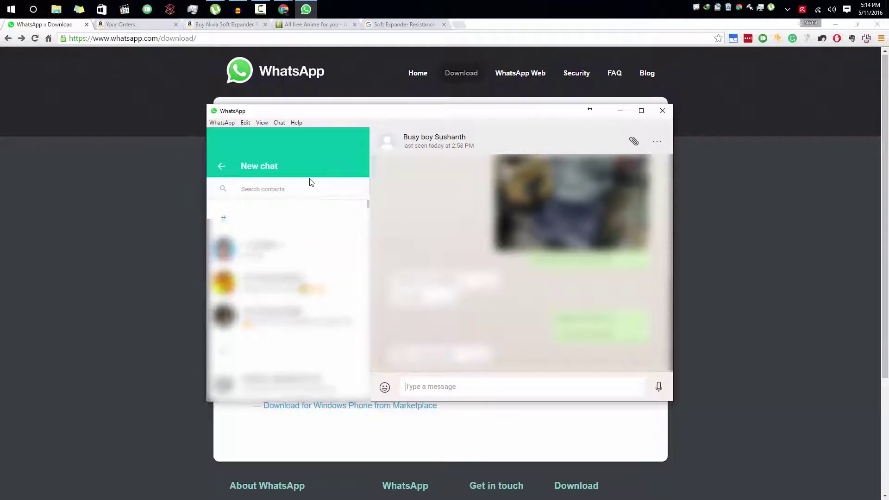
click(281, 196)
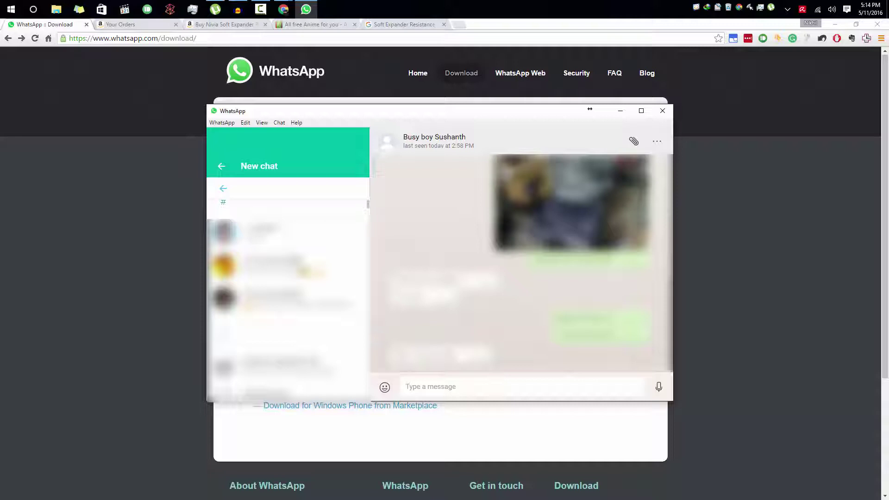
click(221, 166)
- View the profile and status page, the new-group form and the new-chat contact list
click(222, 123)
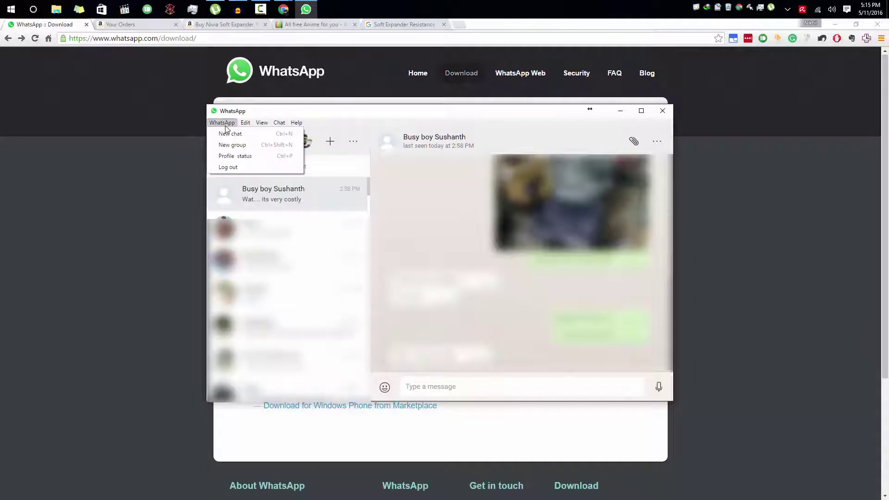
click(235, 156)
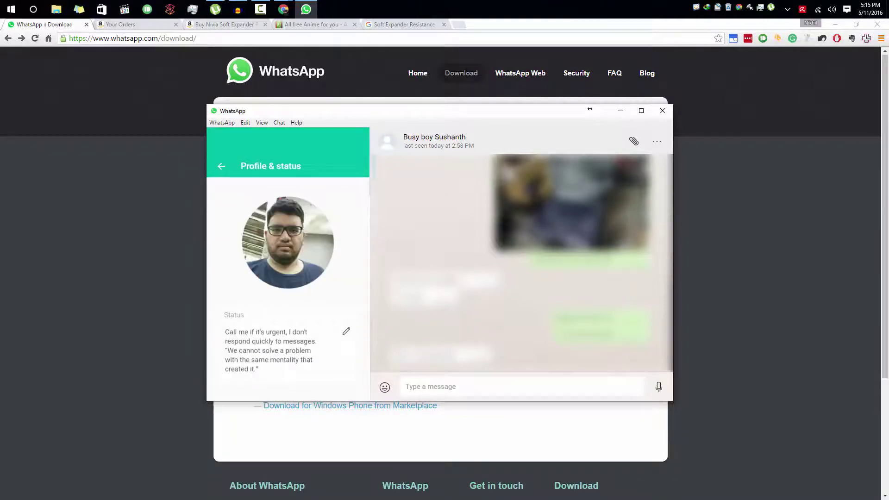
click(222, 123)
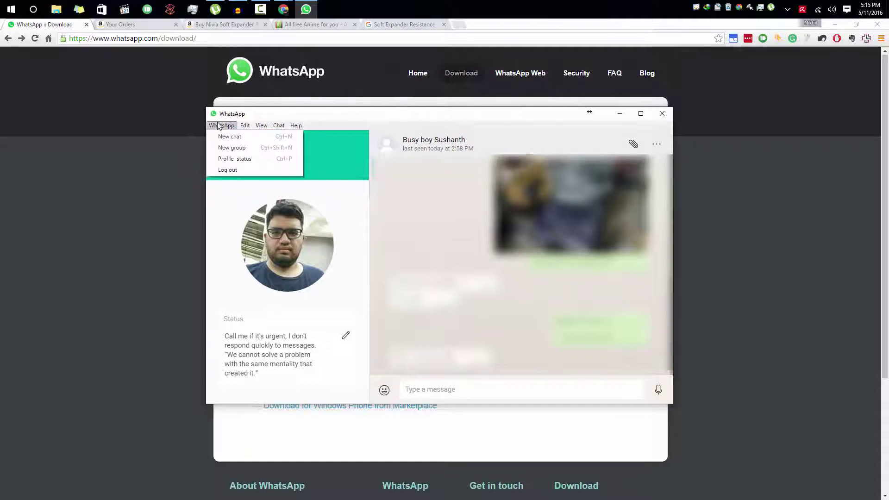
click(222, 148)
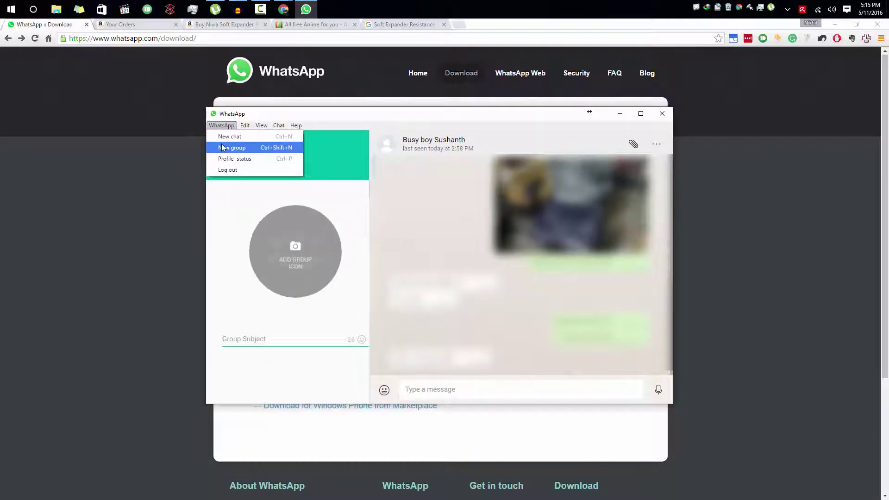
click(223, 148)
click(220, 125)
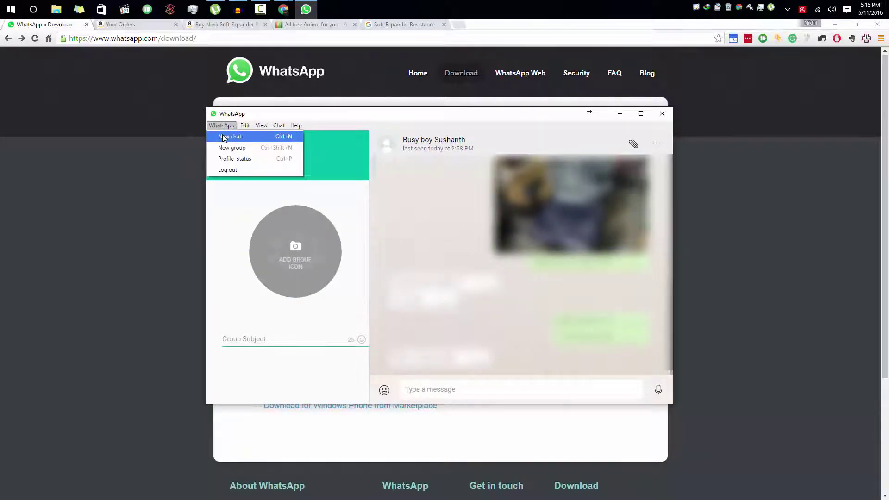
click(223, 137)
- Examine the desktop app's available commands, including the archive, mute and delete options for chats, and return to the chat list
click(220, 124)
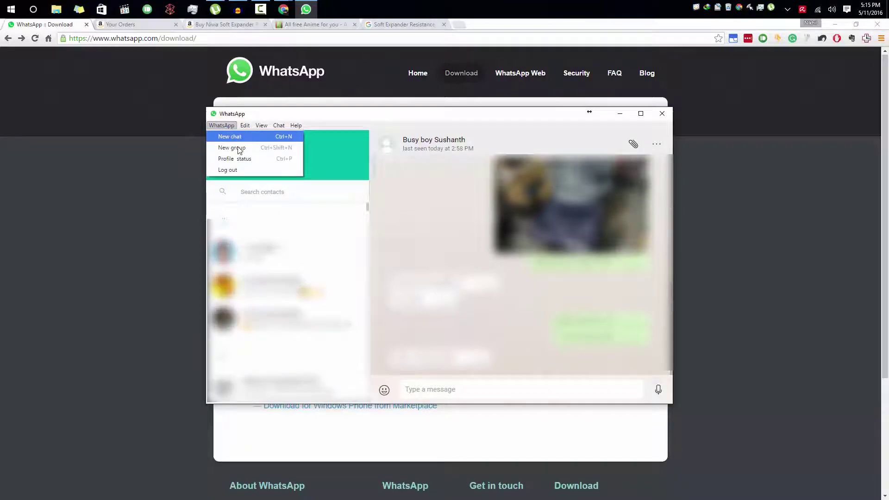
click(244, 124)
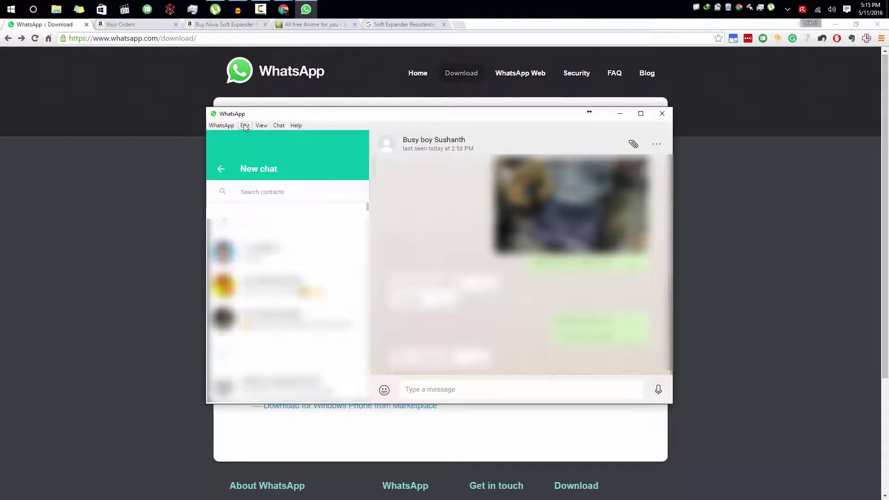
click(280, 126)
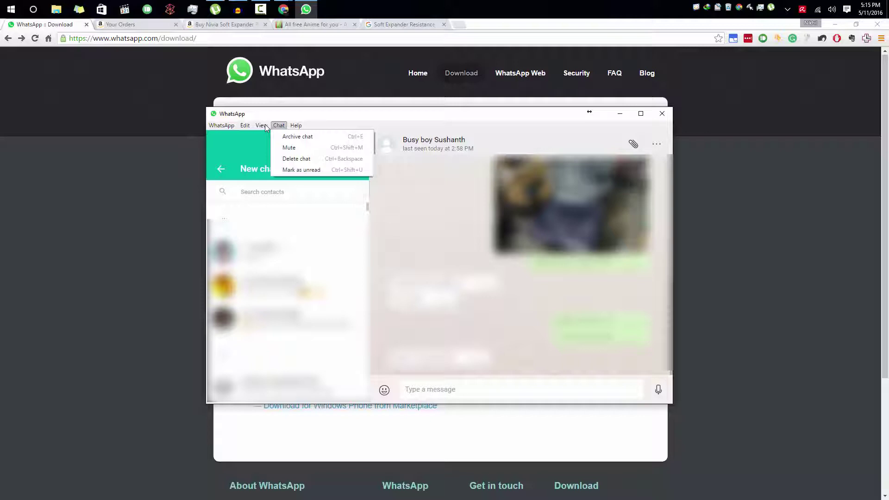
click(296, 126)
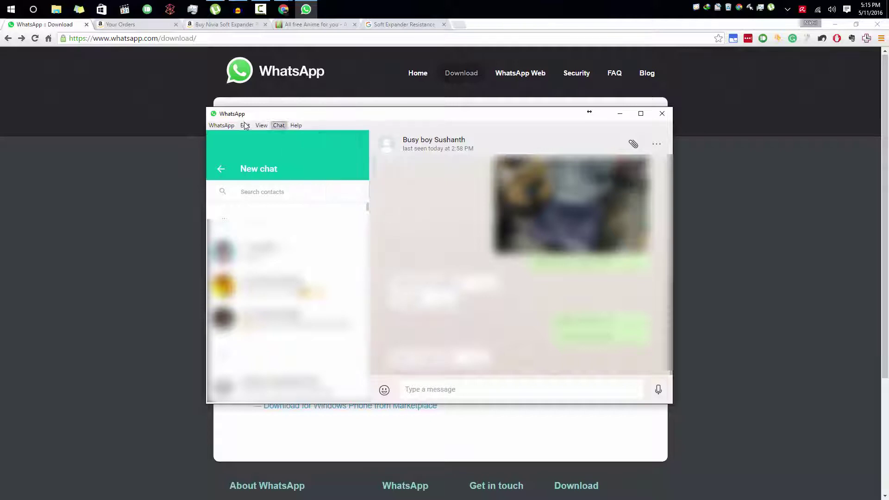
click(221, 126)
mouse_move(261, 126)
click(300, 189)
click(220, 168)
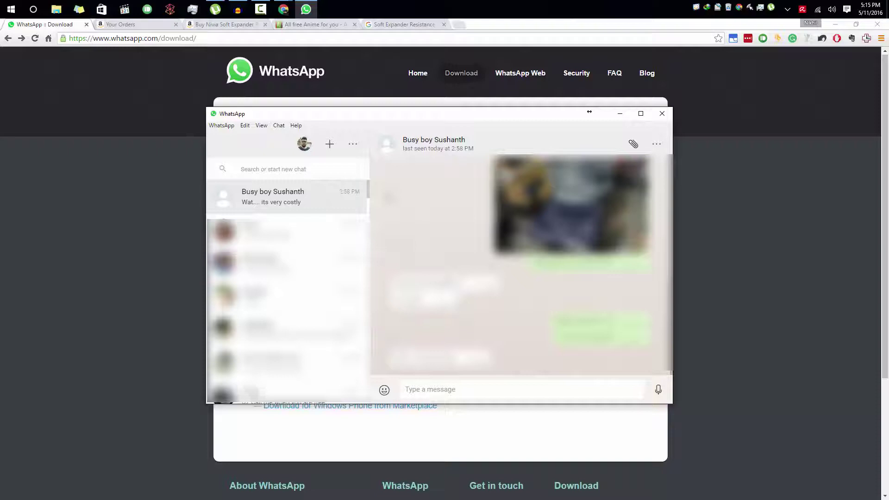
- Switch to Chrome and open WhatsApp Web in a new browser tab
click(459, 24)
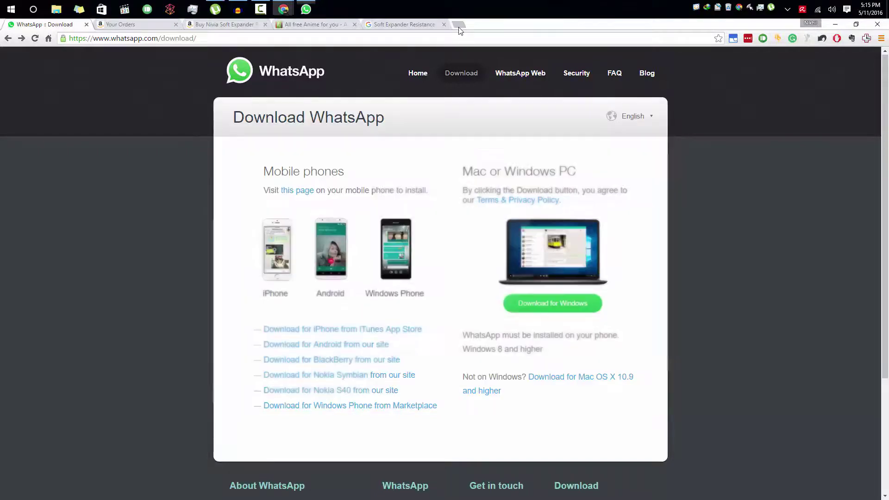
text(w)
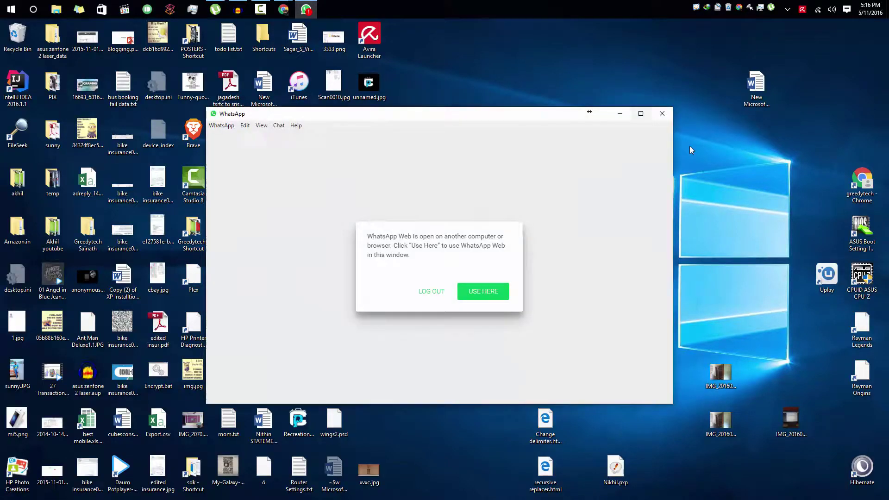
- Close the WhatsApp desktop window and relaunch the app from its desktop shortcut
click(663, 116)
click(366, 180)
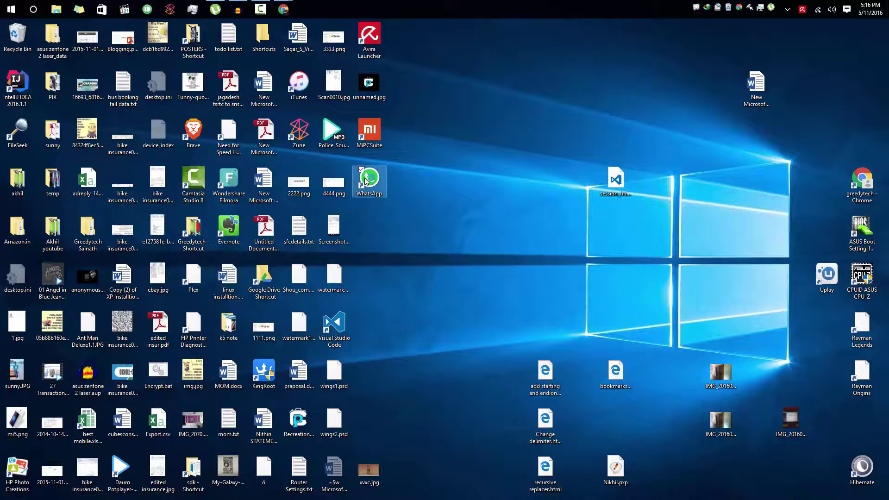
double_click(365, 179)
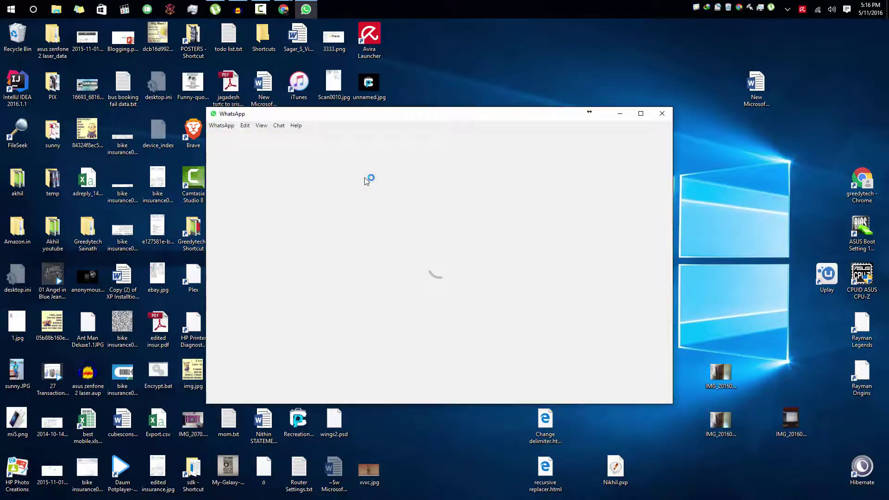